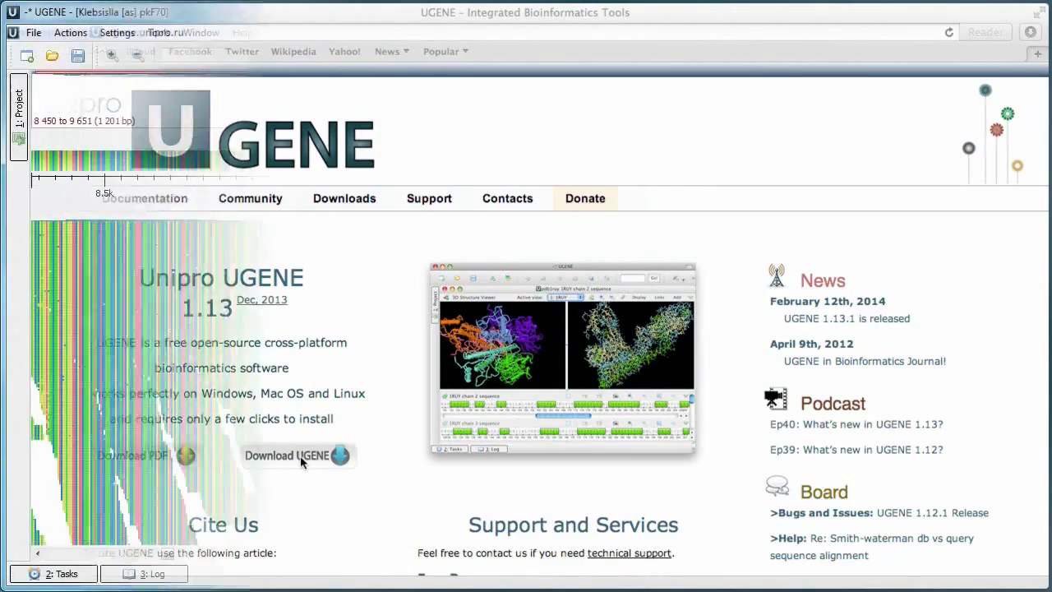
Zoom the read alignment in to about 52 bp so individual bases are readable.
{"action": "scroll", "coordinate": [639, 123], "scroll_direction": "up", "scroll_amount": 8}
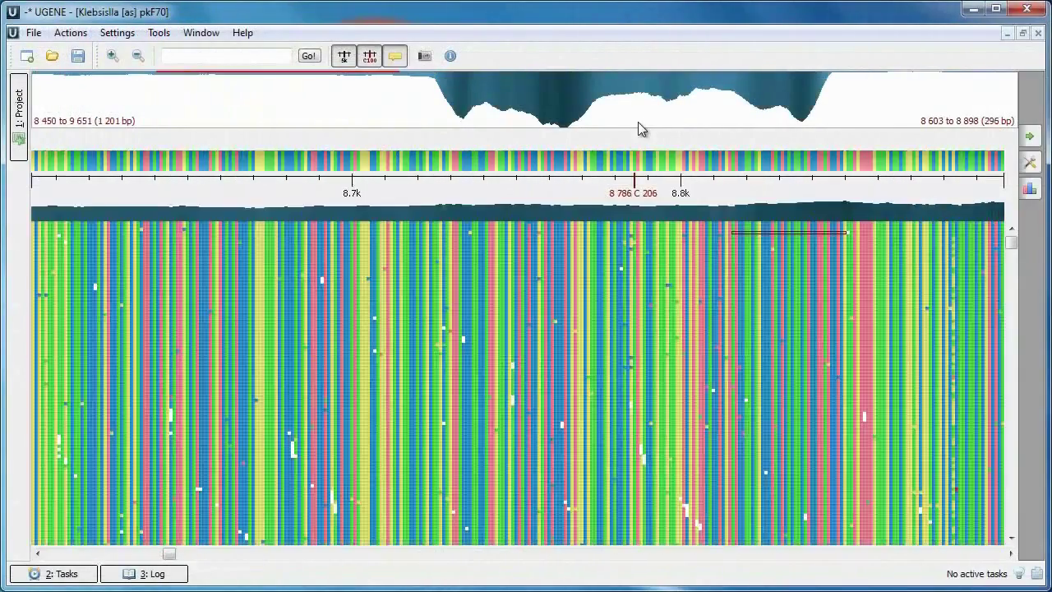
{"action": "scroll", "coordinate": [635, 119], "scroll_direction": "up", "scroll_amount": 2}
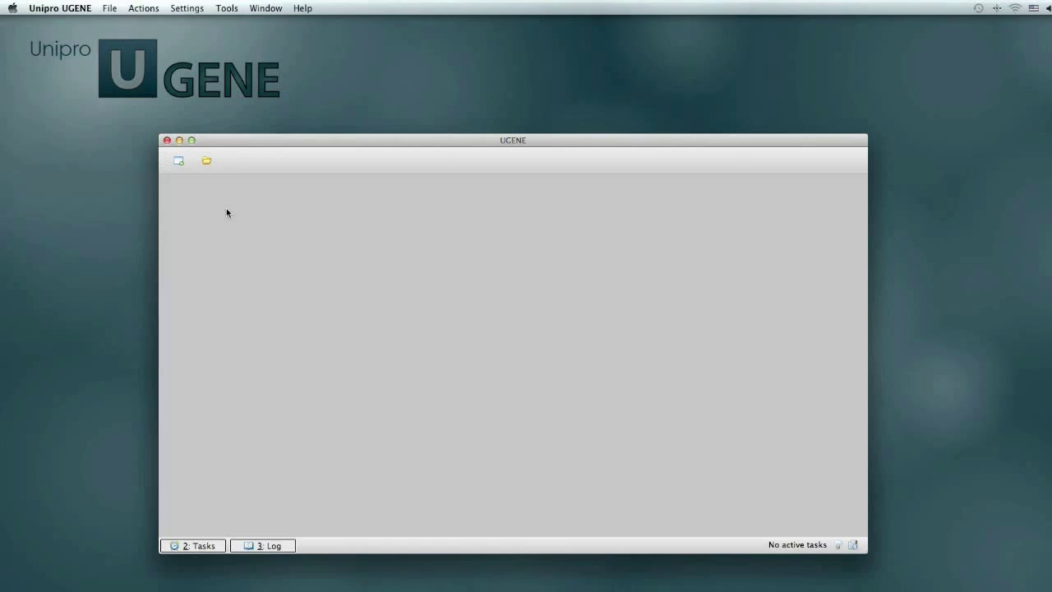
Start a new empty workflow in the Workflow Designer from the Tools menu.
{"action": "left_click", "coordinate": [231, 11]}
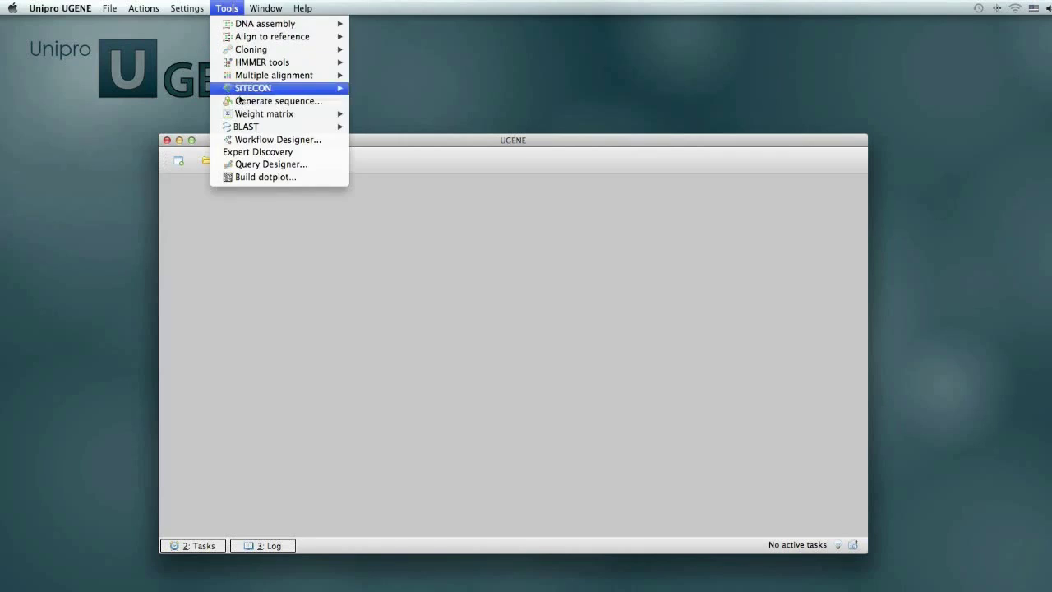
{"action": "left_click", "coordinate": [247, 140]}
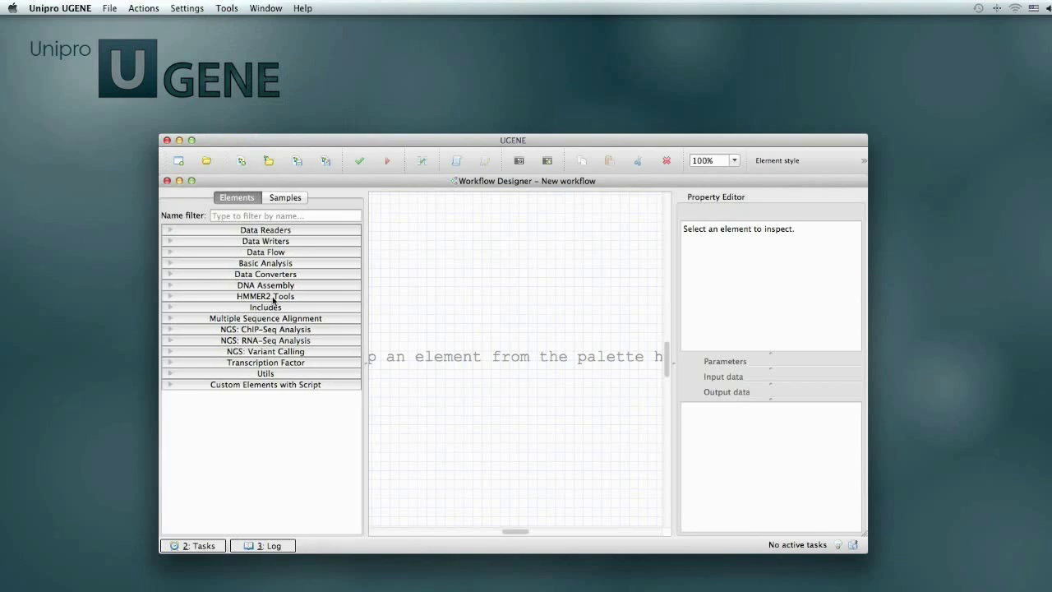
Place the TopHat and Cufflinks elements from NGS: RNA-Seq Analysis and link TopHat's output to Cufflinks.
{"action": "left_click", "coordinate": [288, 230]}
{"action": "left_click", "coordinate": [287, 230]}
{"action": "left_click", "coordinate": [274, 340]}
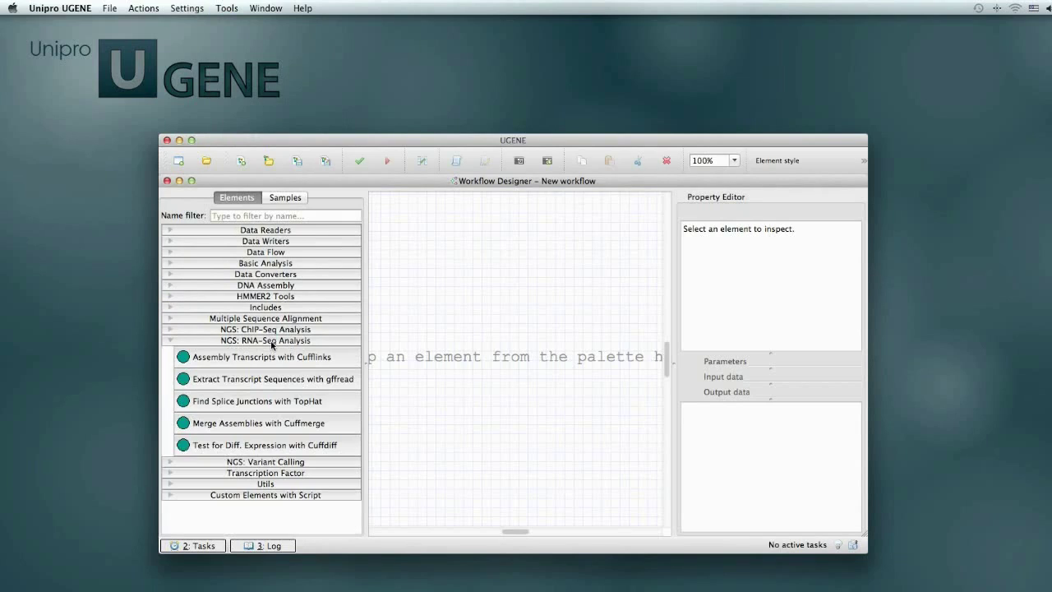
{"action": "left_click_drag", "start_coordinate": [296, 401], "coordinate": [381, 326]}
{"action": "left_click_drag", "start_coordinate": [289, 366], "coordinate": [555, 309]}
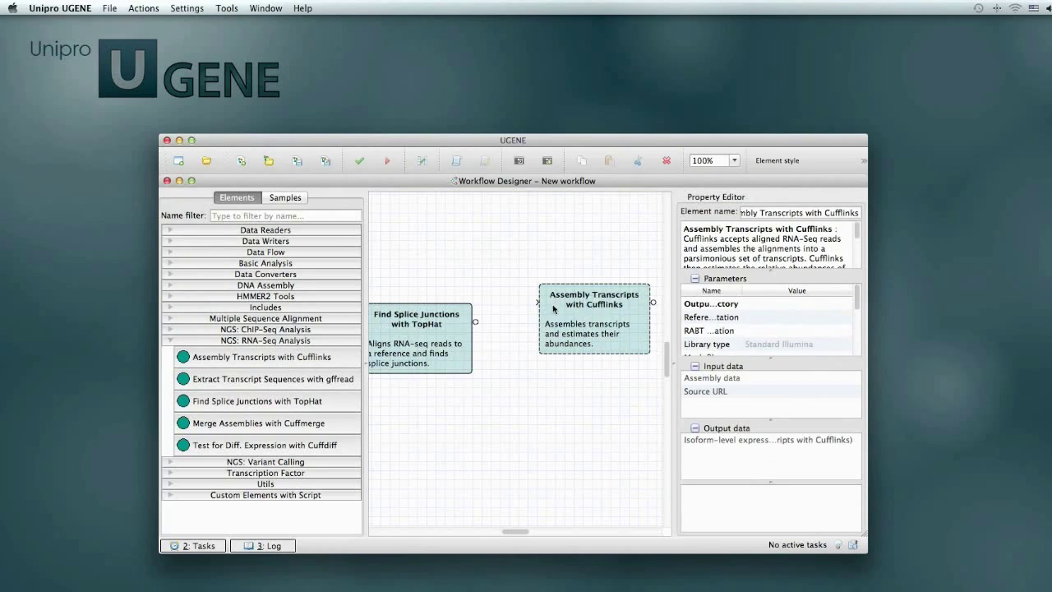
{"action": "left_click_drag", "start_coordinate": [477, 322], "coordinate": [537, 304]}
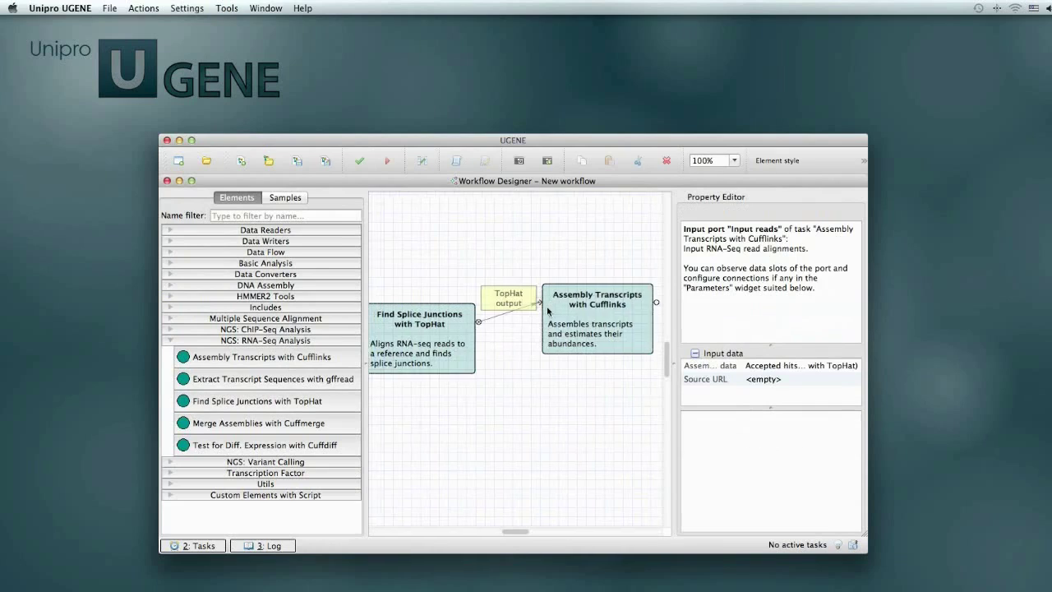
{"action": "left_click", "coordinate": [485, 328]}
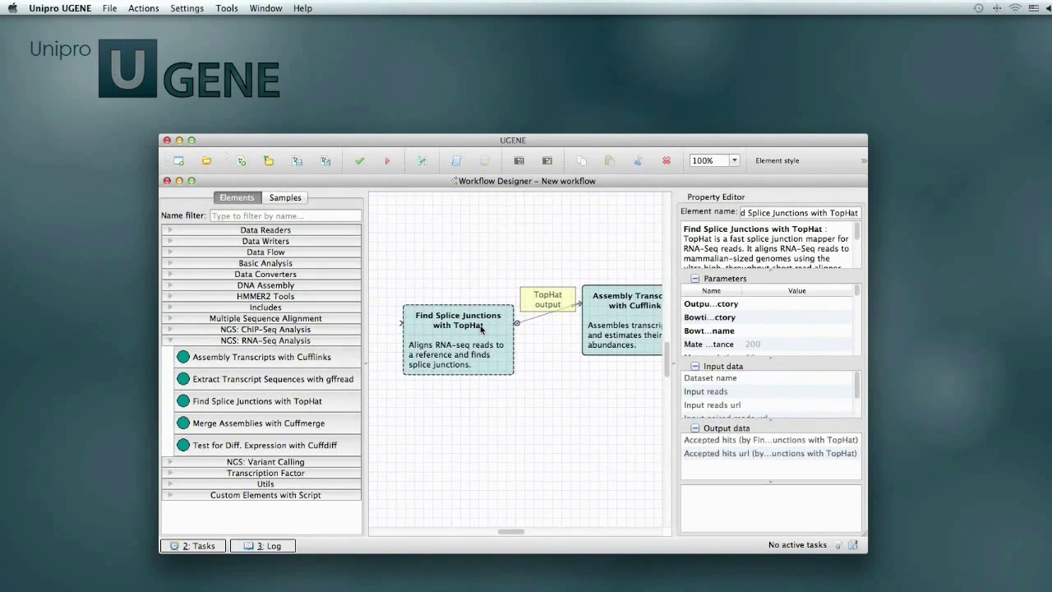
{"action": "left_click", "coordinate": [550, 323]}
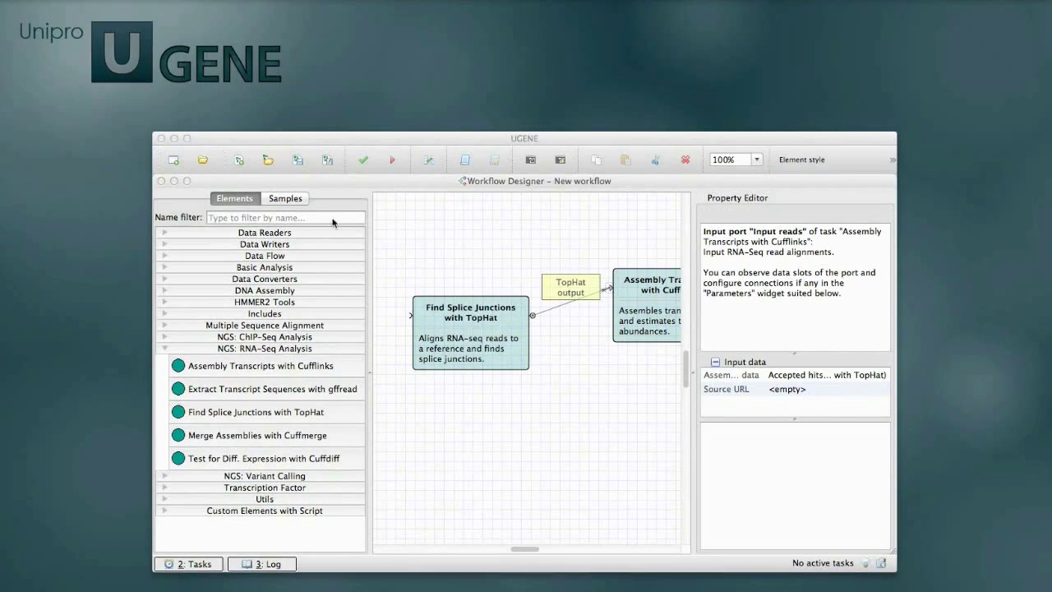
Show the sample workflows and select NGS 'RNA-seq analysis with Tuxedo tools'.
{"action": "left_click", "coordinate": [287, 199]}
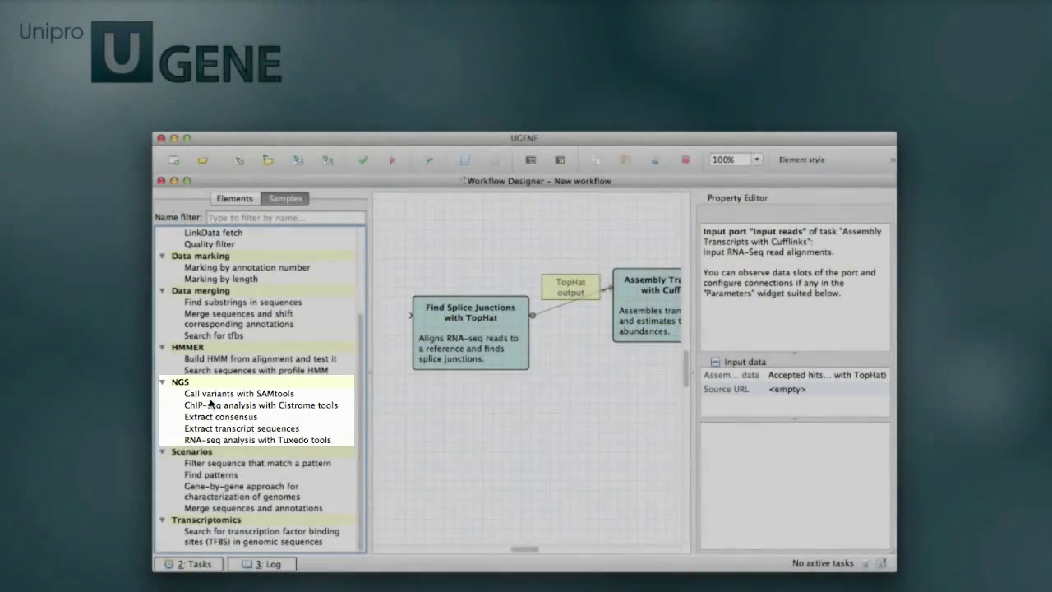
{"action": "left_click", "coordinate": [214, 441]}
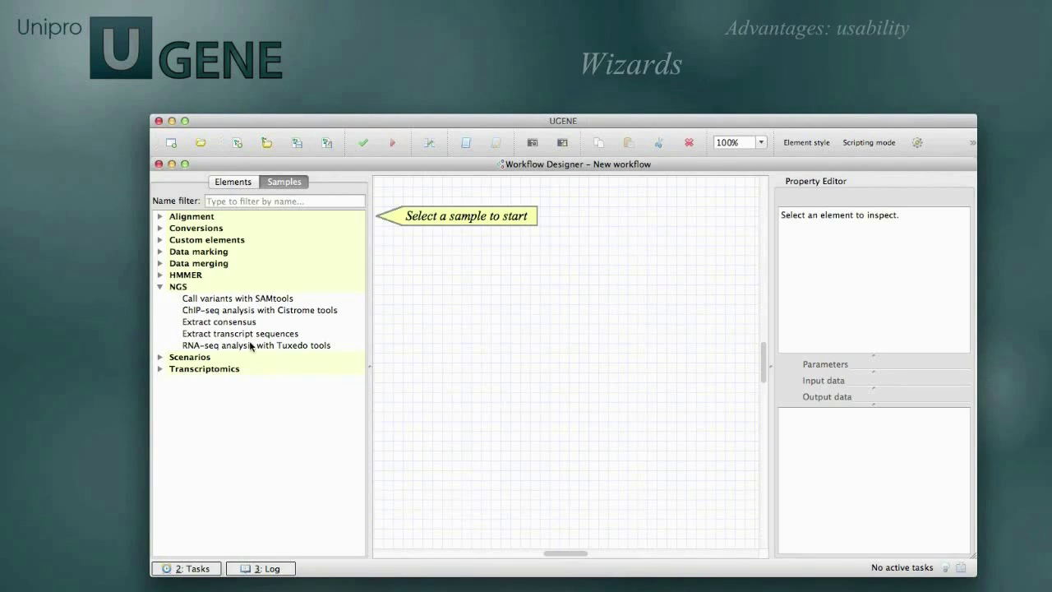
Load the Tuxedo sample wizard and choose the paired-end reads pipeline.
{"action": "left_click", "coordinate": [250, 343]}
{"action": "double_click", "coordinate": [251, 344]}
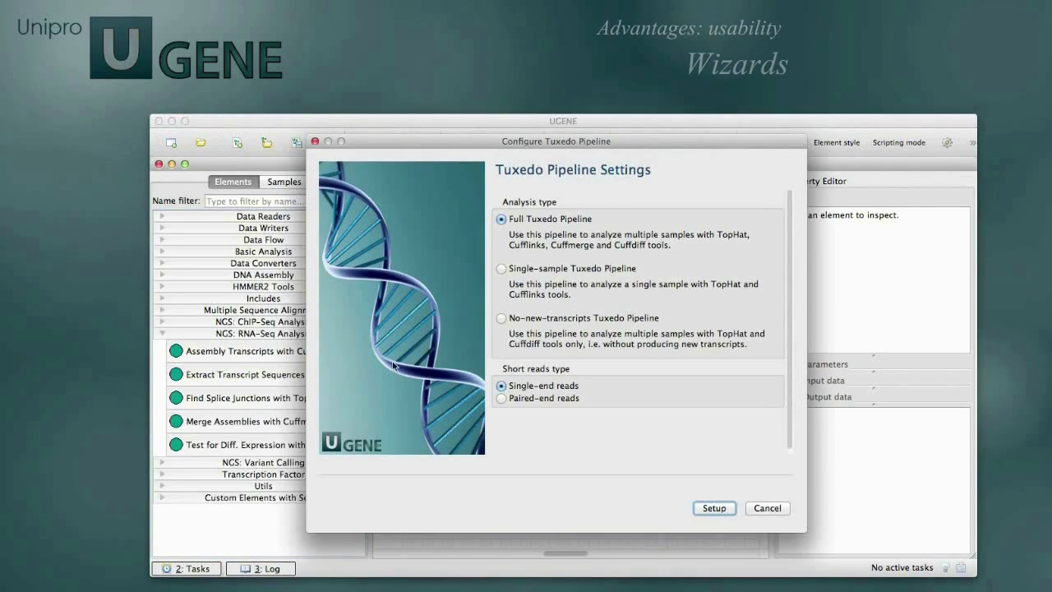
{"action": "left_click", "coordinate": [502, 398]}
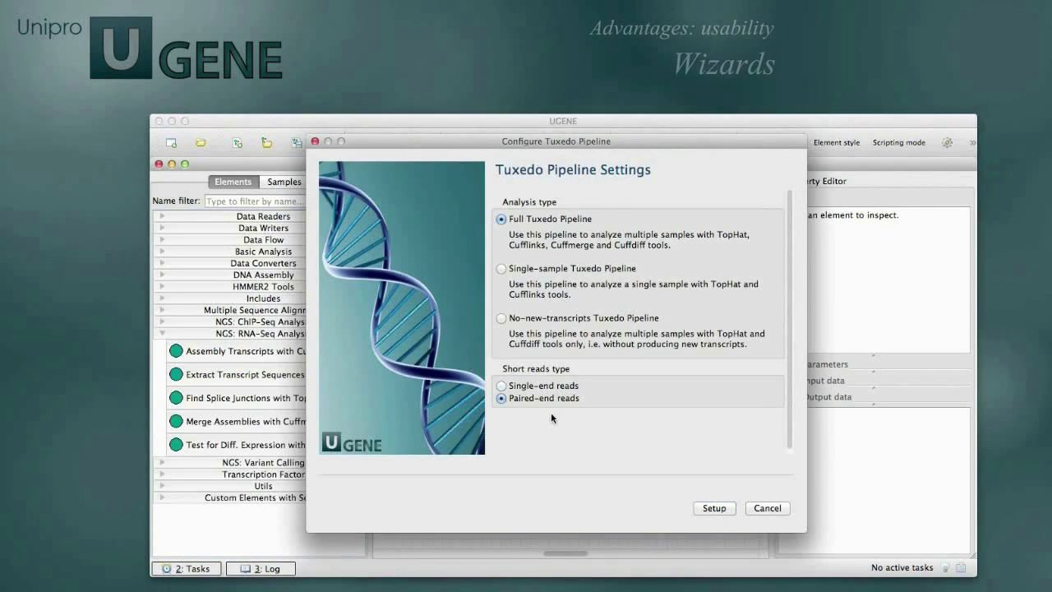
{"action": "left_click", "coordinate": [709, 506]}
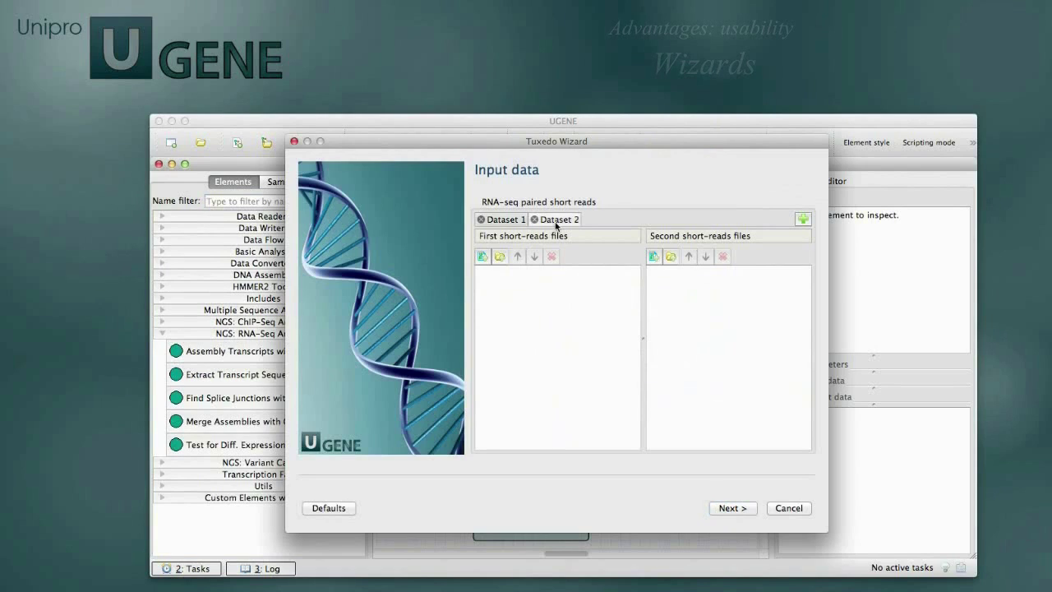
Accept default input, TopHat, Cufflinks, Cuffmerge, Cuffdiff and output settings, then run the pipeline.
{"action": "left_click", "coordinate": [504, 222]}
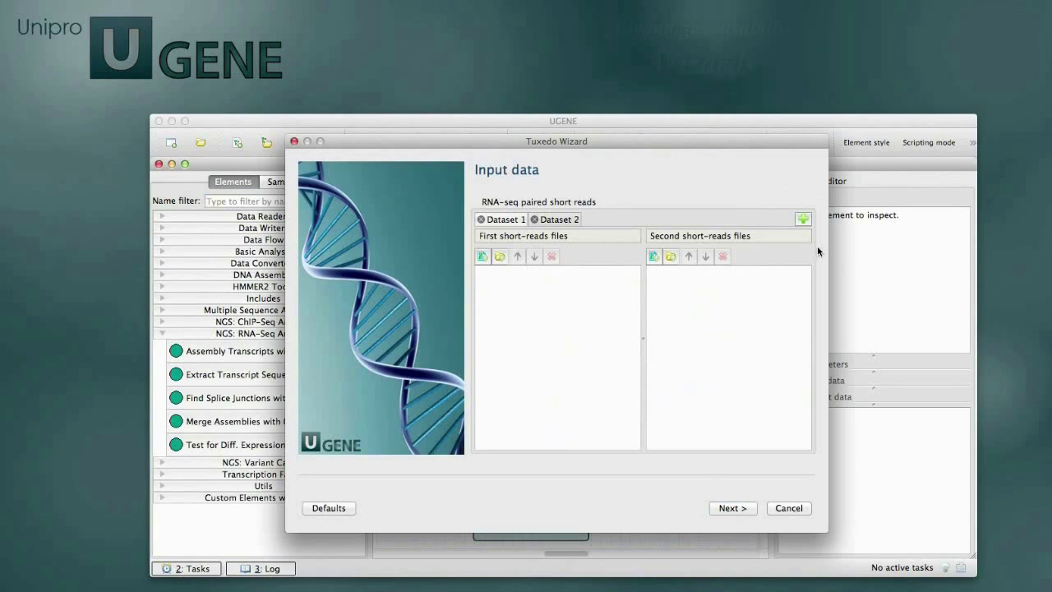
{"action": "left_click", "coordinate": [732, 507]}
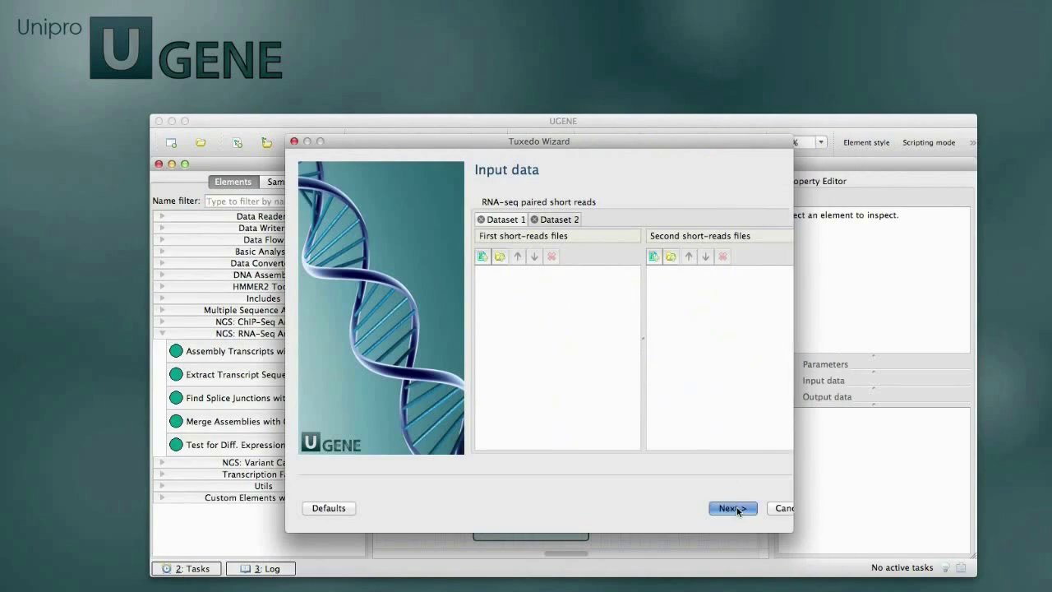
{"action": "left_click", "coordinate": [698, 509]}
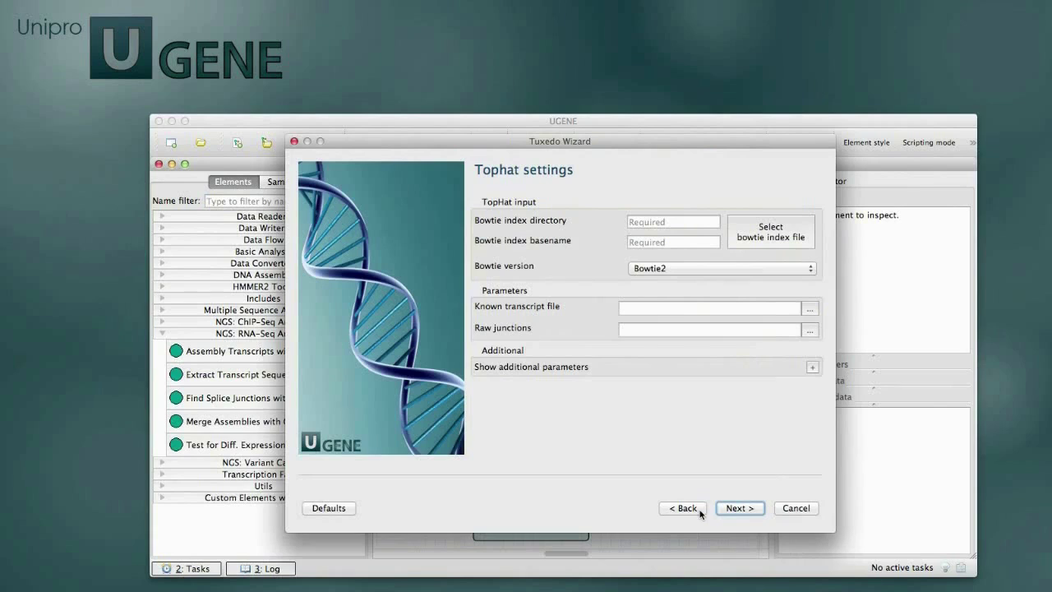
{"action": "left_click", "coordinate": [723, 513]}
{"action": "left_click", "coordinate": [690, 510]}
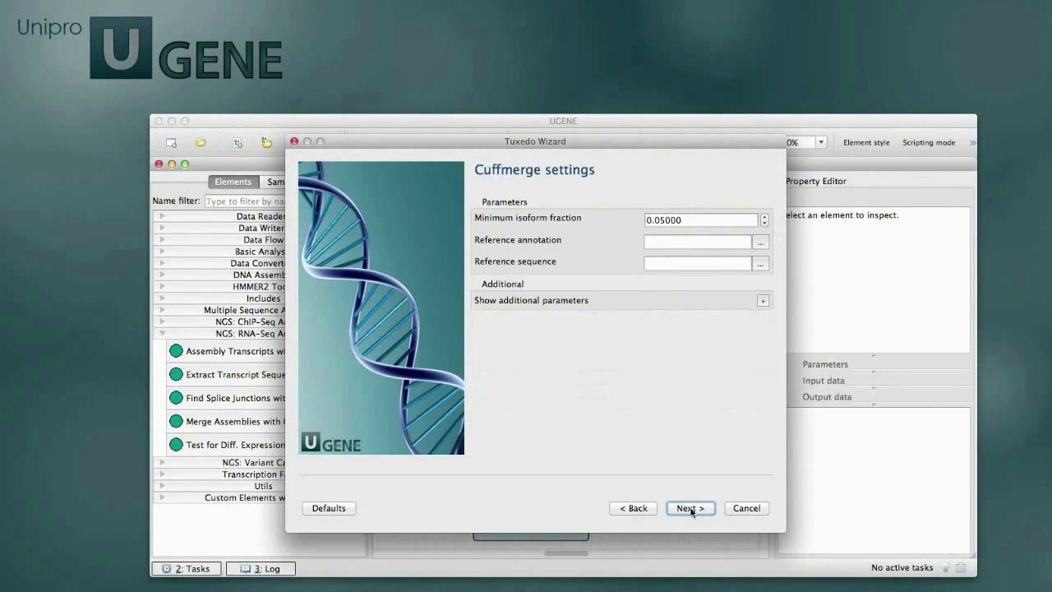
{"action": "left_click", "coordinate": [692, 509]}
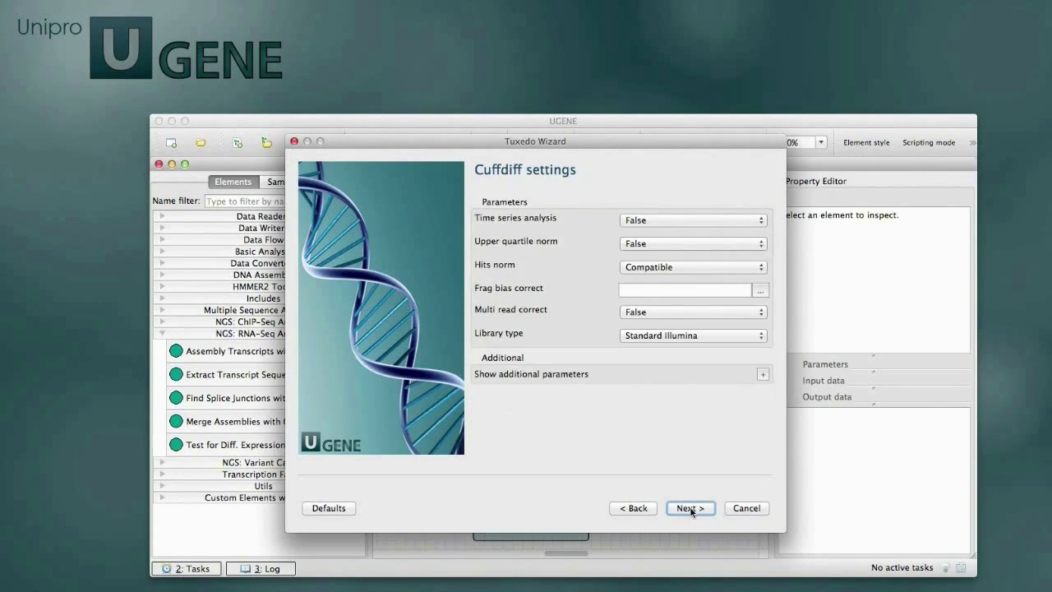
{"action": "left_click", "coordinate": [691, 509]}
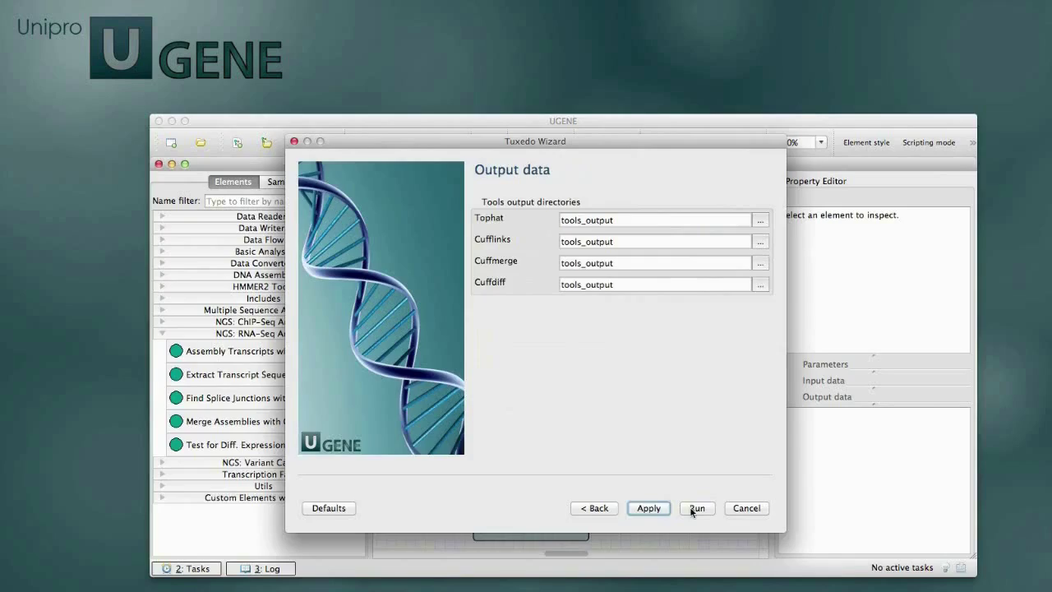
{"action": "left_click", "coordinate": [695, 508]}
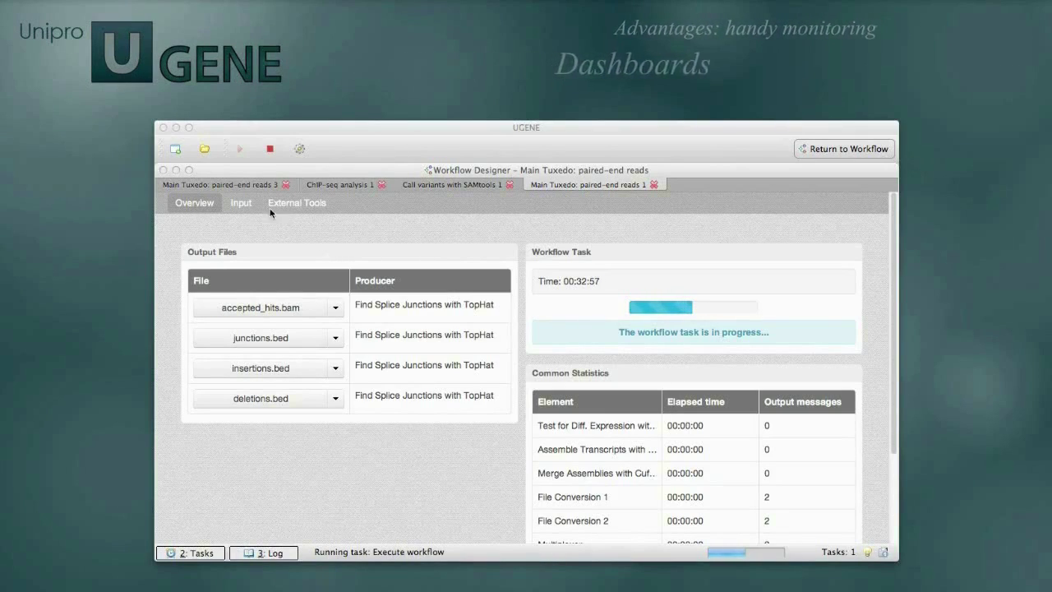
{"action": "left_click", "coordinate": [239, 201]}
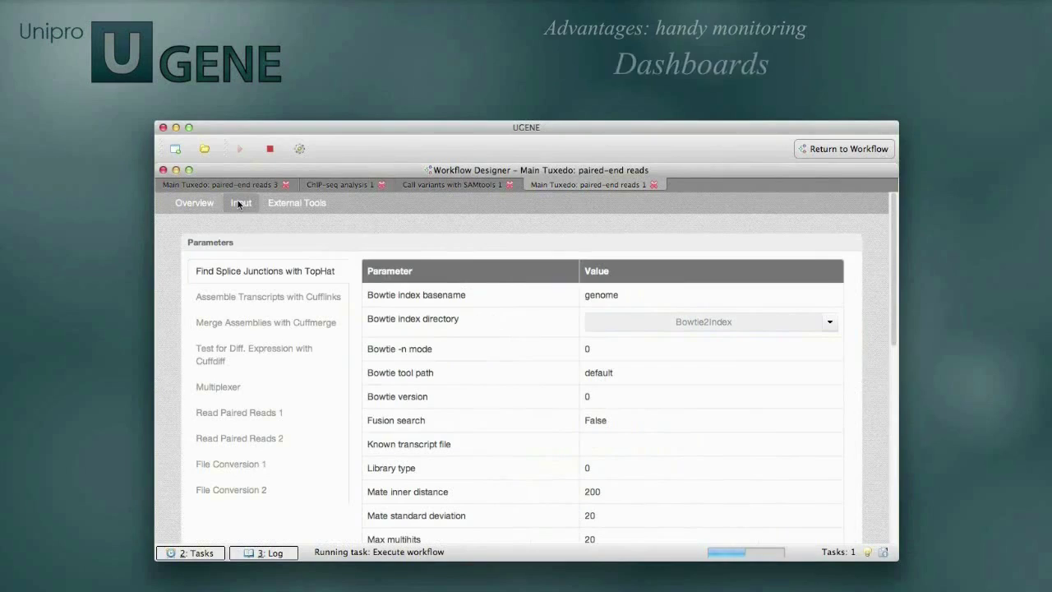
{"action": "left_click", "coordinate": [249, 302]}
{"action": "left_click", "coordinate": [239, 324]}
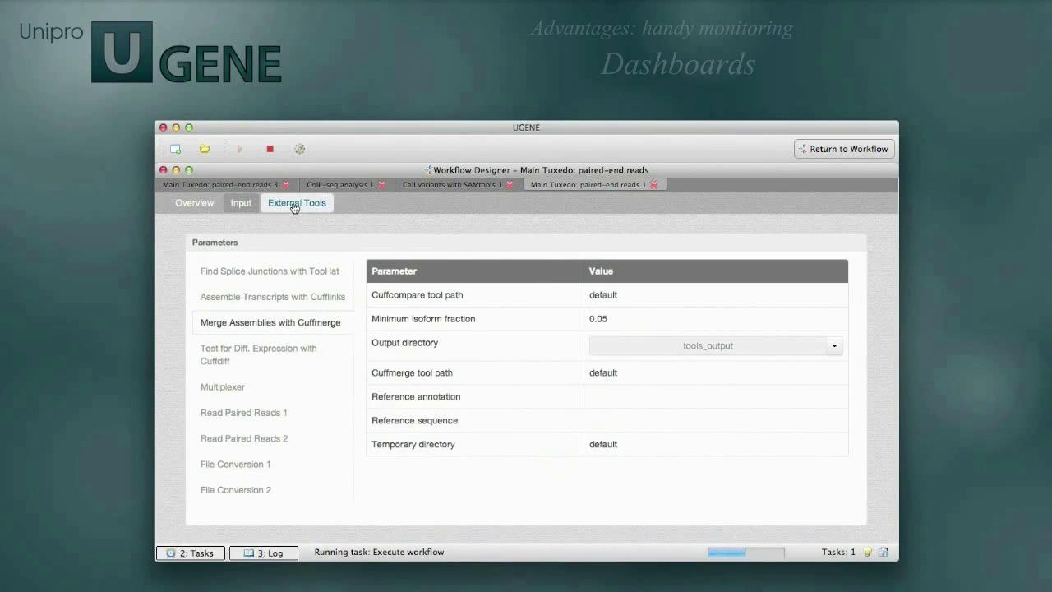
{"action": "left_click", "coordinate": [292, 203]}
{"action": "left_click", "coordinate": [263, 299]}
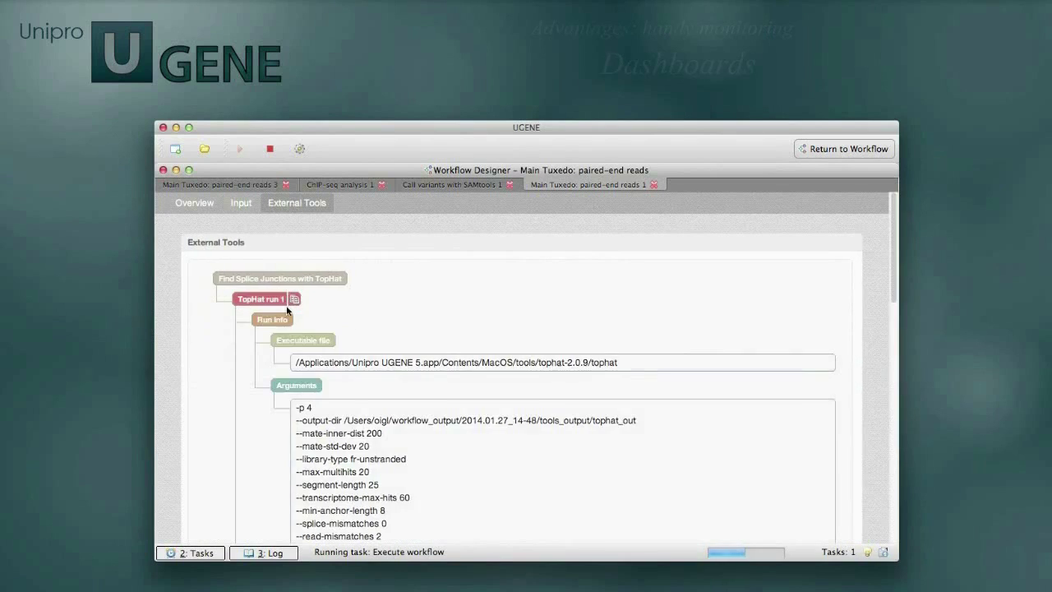
{"action": "scroll", "coordinate": [288, 310], "scroll_direction": "down", "scroll_amount": 10}
{"action": "scroll", "coordinate": [283, 312], "scroll_direction": "up", "scroll_amount": 15}
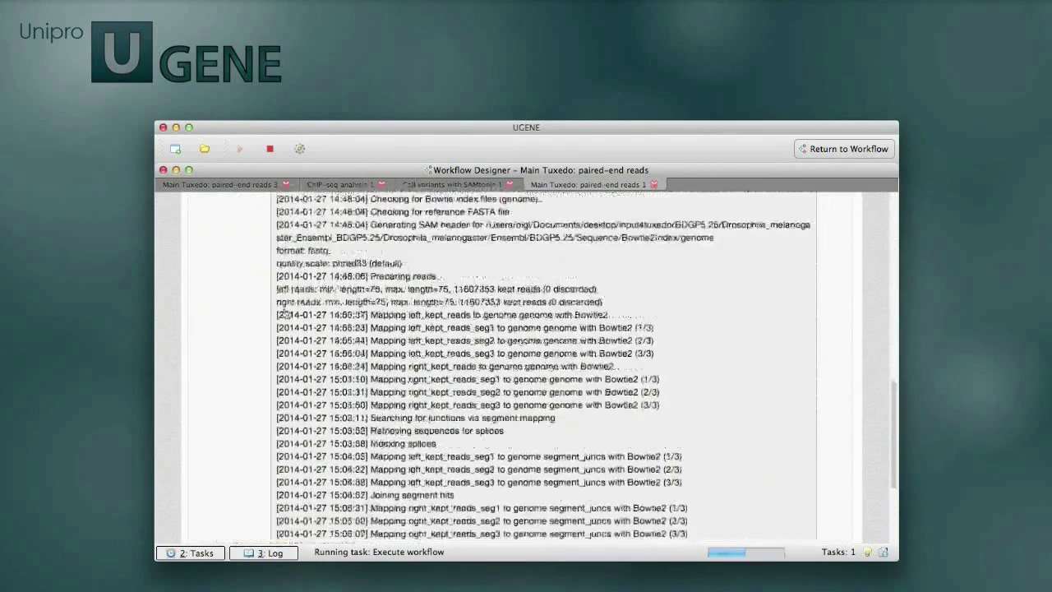
{"action": "left_click", "coordinate": [275, 301]}
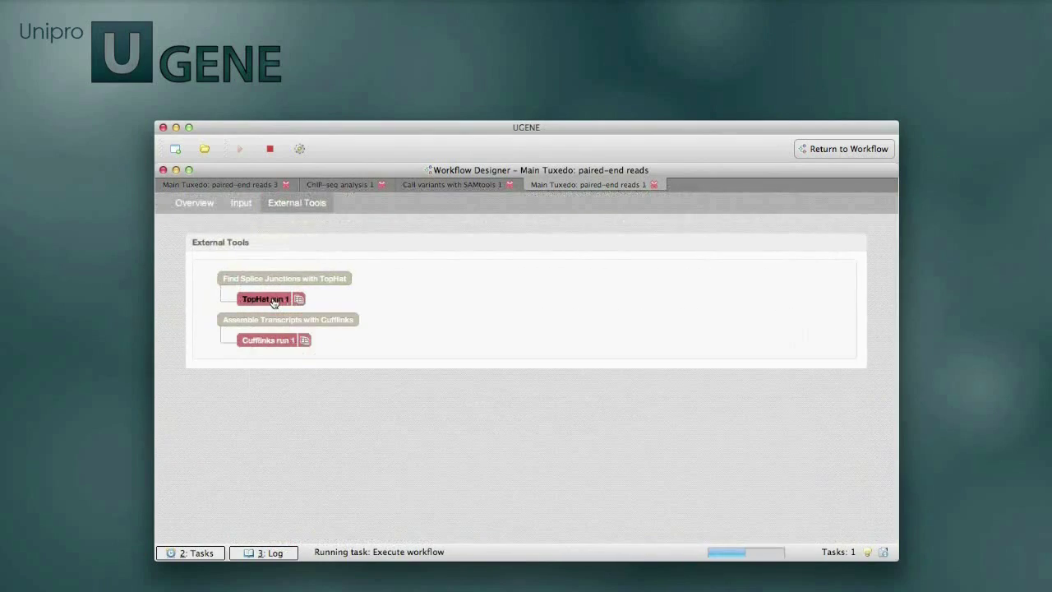
{"action": "left_click", "coordinate": [205, 210]}
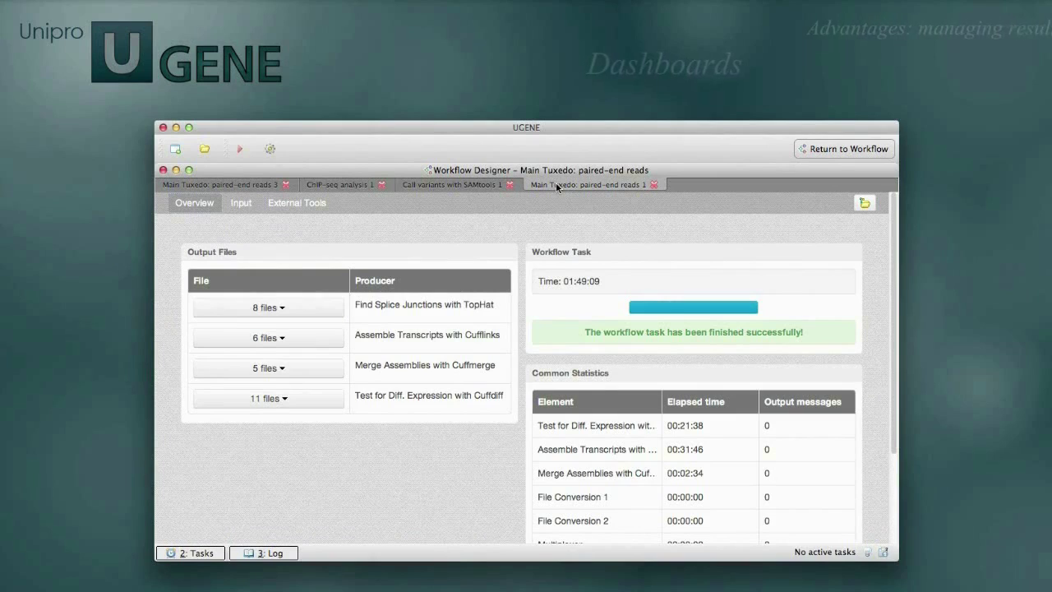
Browse the Call variants with SAMtools 1, ChIP-seq analysis 1 and Main Tuxedo 3 dashboards.
{"action": "left_click", "coordinate": [444, 185]}
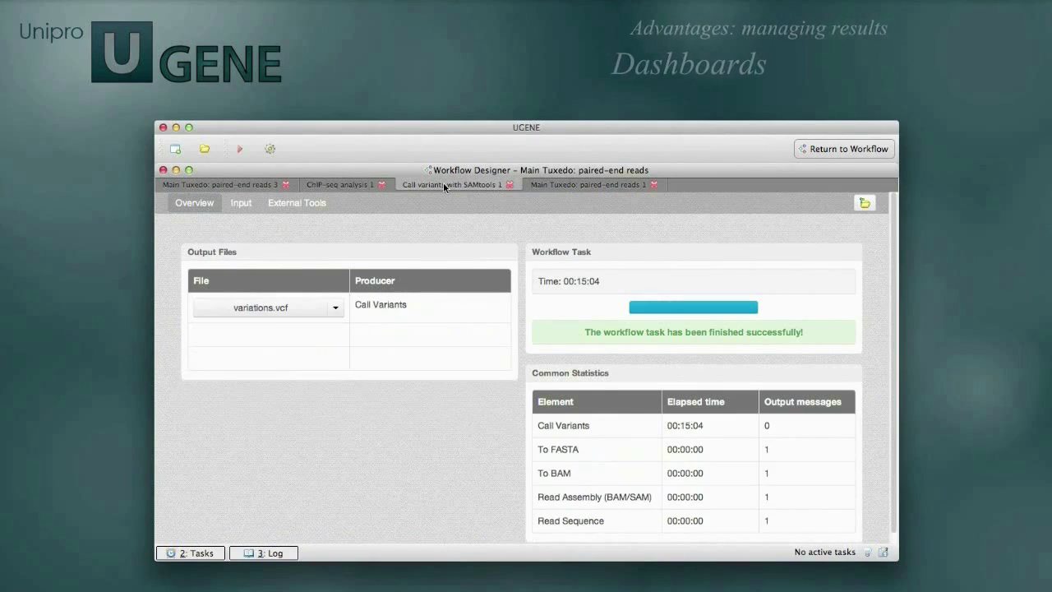
{"action": "left_click", "coordinate": [347, 188]}
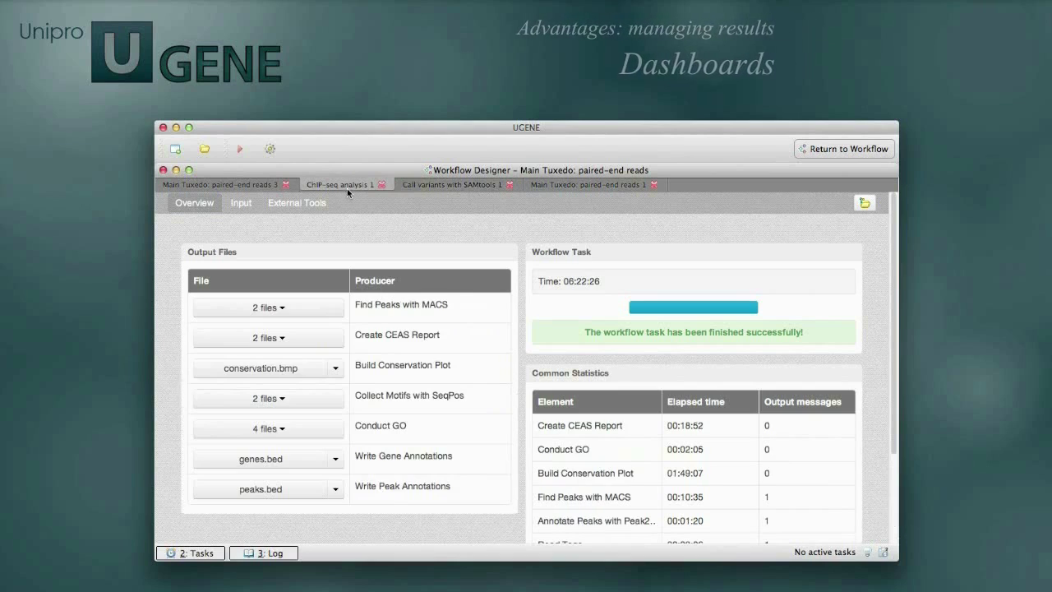
{"action": "left_click", "coordinate": [224, 186]}
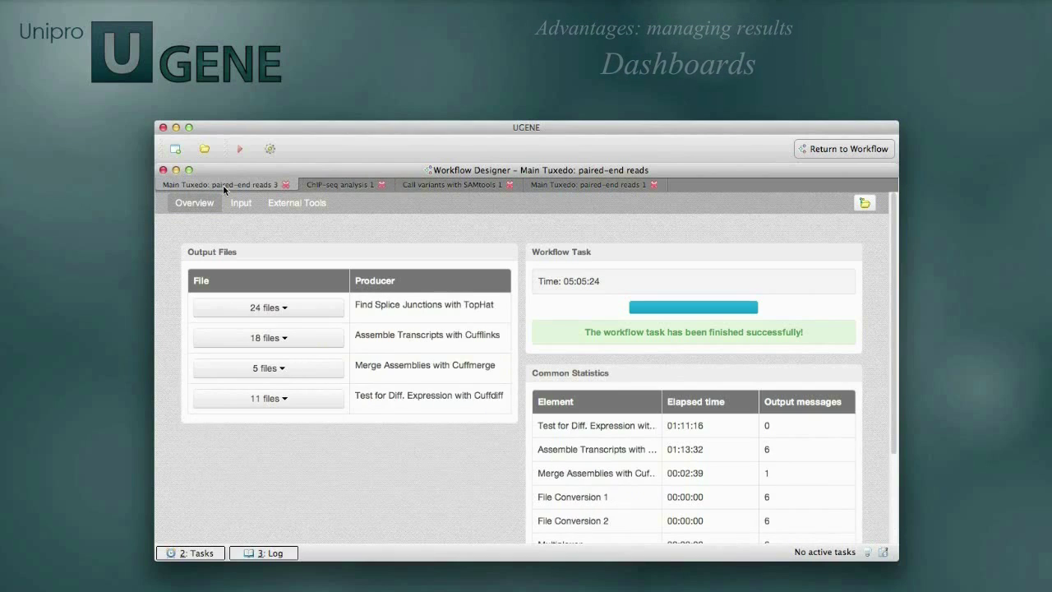
List ChIP-seq analysis 1's two MACS peak files, then close that dashboard.
{"action": "left_click", "coordinate": [331, 187]}
{"action": "left_click", "coordinate": [282, 308]}
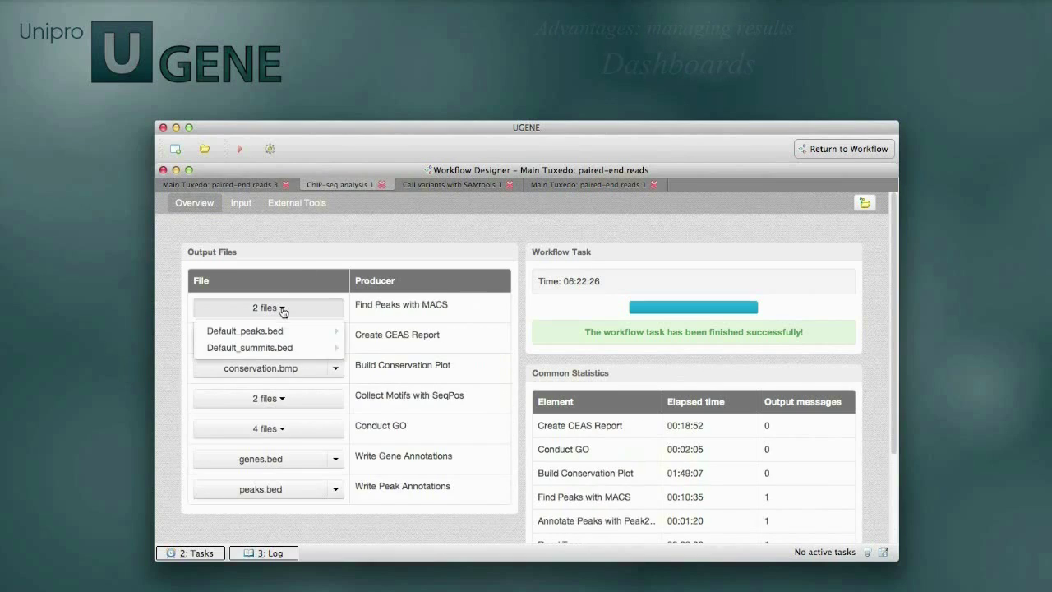
{"action": "mouse_move", "coordinate": [279, 331]}
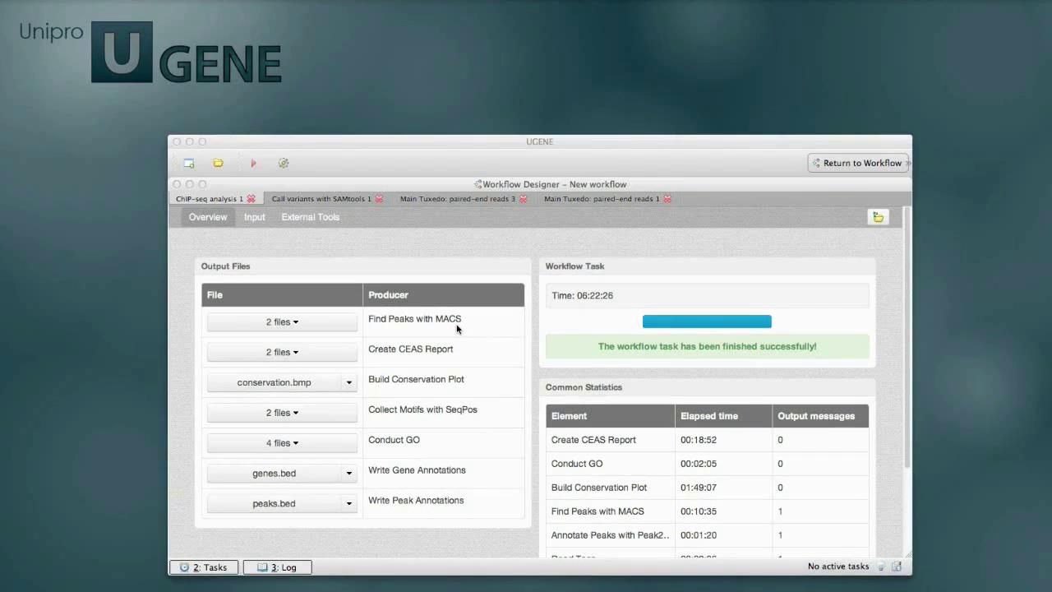
{"action": "left_click", "coordinate": [249, 200]}
{"action": "left_click", "coordinate": [251, 199]}
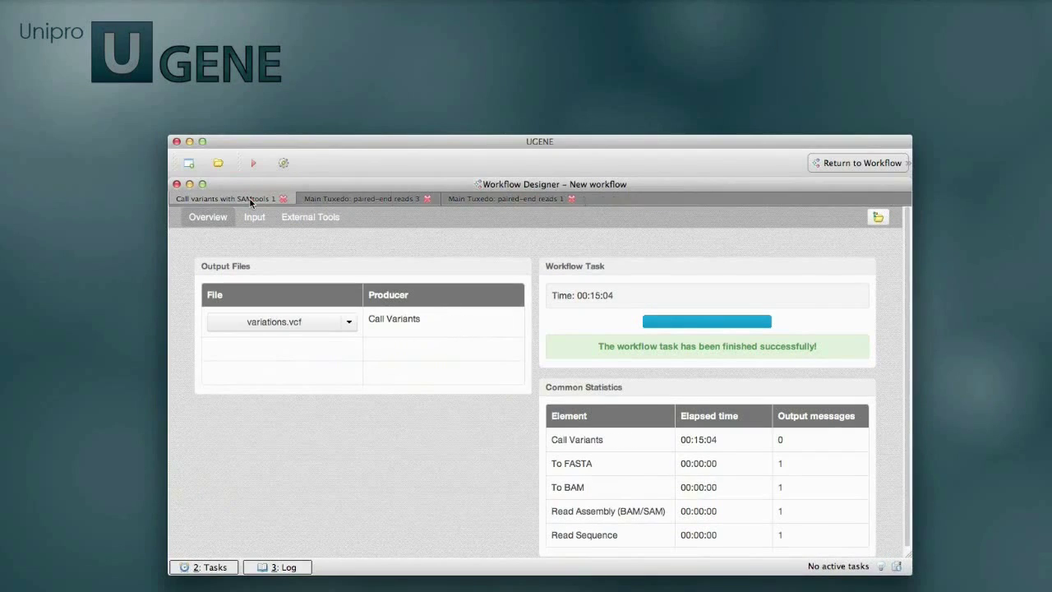
Restore ChIP-seq analysis 1 through the Dashboards Manager and drag its tab to first position.
{"action": "left_click", "coordinate": [284, 163]}
{"action": "left_click", "coordinate": [415, 301]}
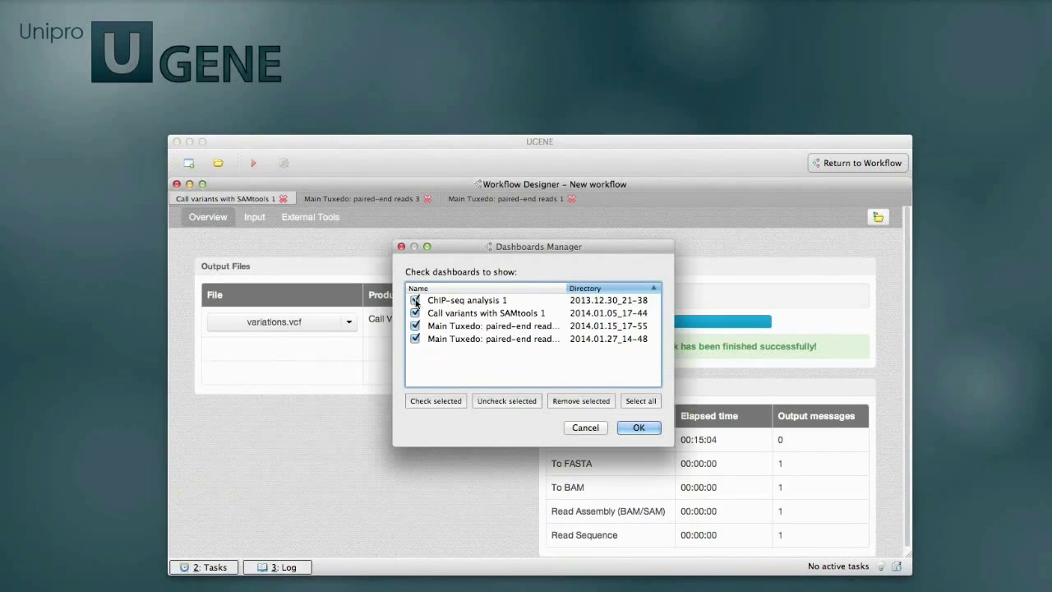
{"action": "left_click", "coordinate": [638, 429]}
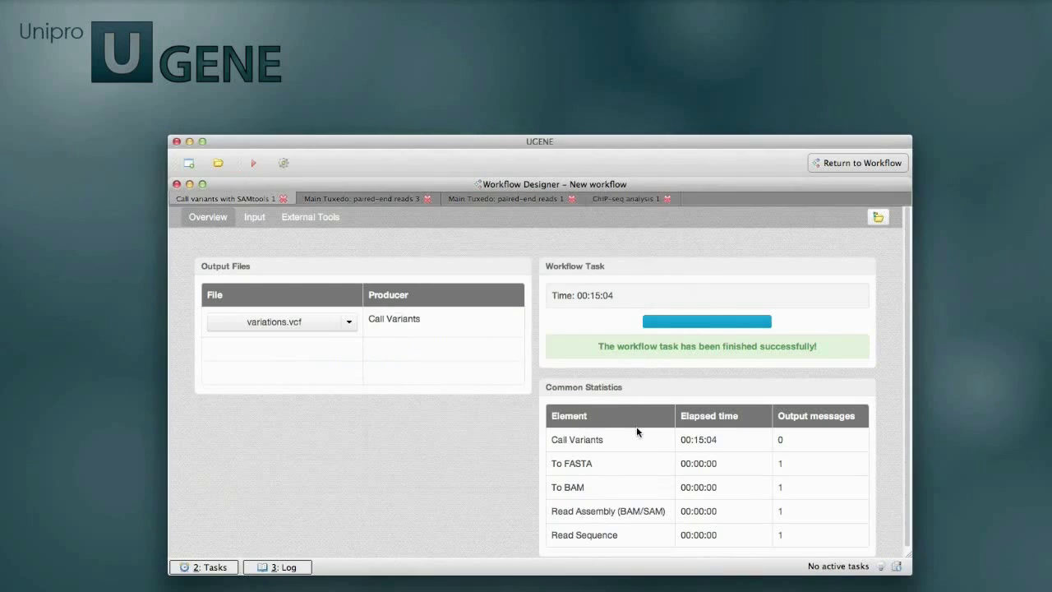
{"action": "left_click", "coordinate": [624, 198]}
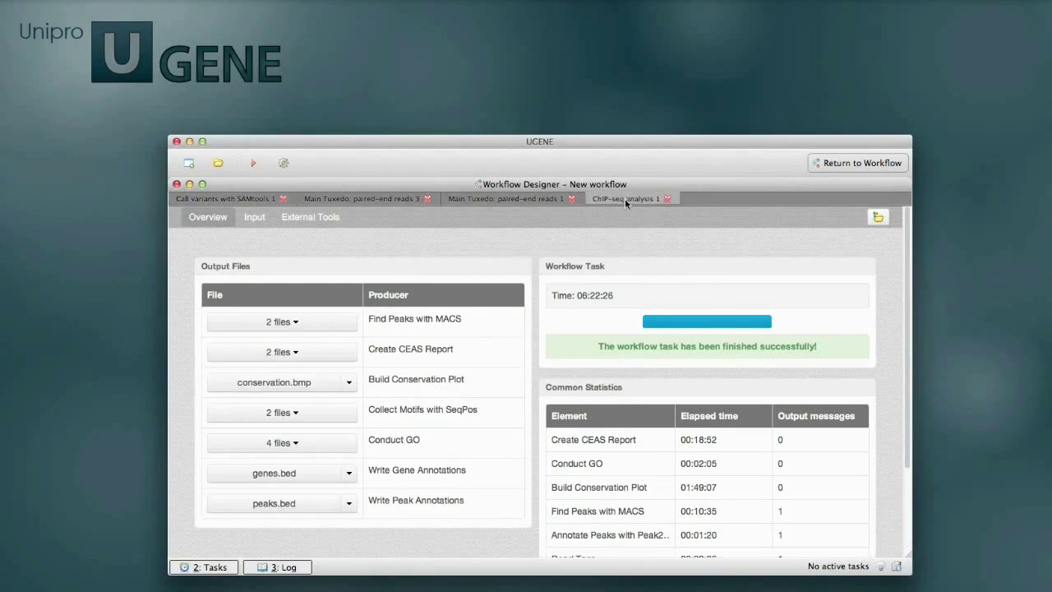
{"action": "left_click_drag", "start_coordinate": [625, 198], "coordinate": [212, 197]}
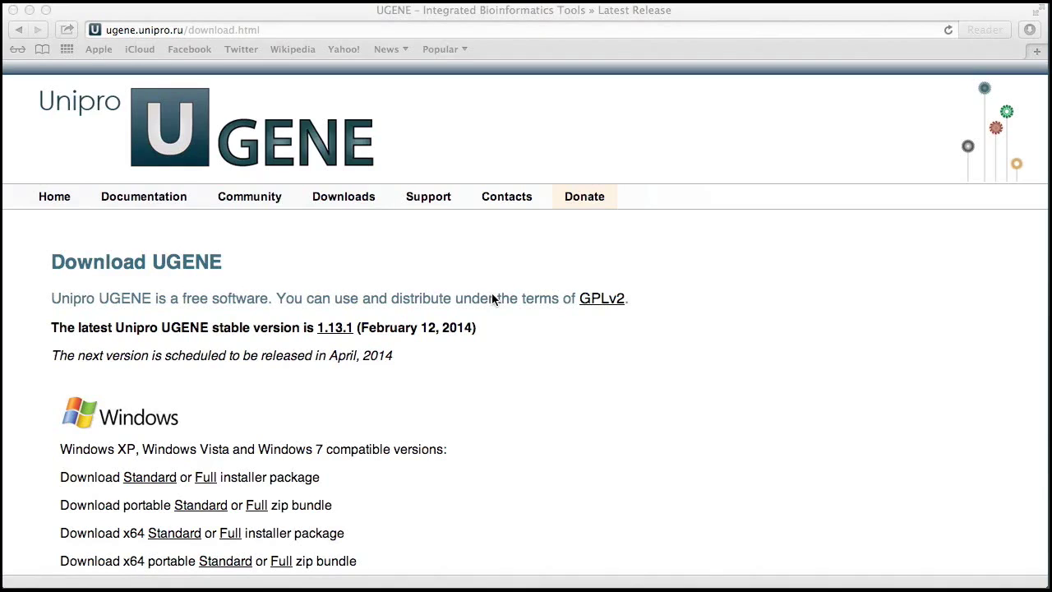
Scroll the UGENE download page down to the Mac OS X NGS package link.
{"action": "scroll", "coordinate": [492, 299], "scroll_direction": "down", "scroll_amount": 5}
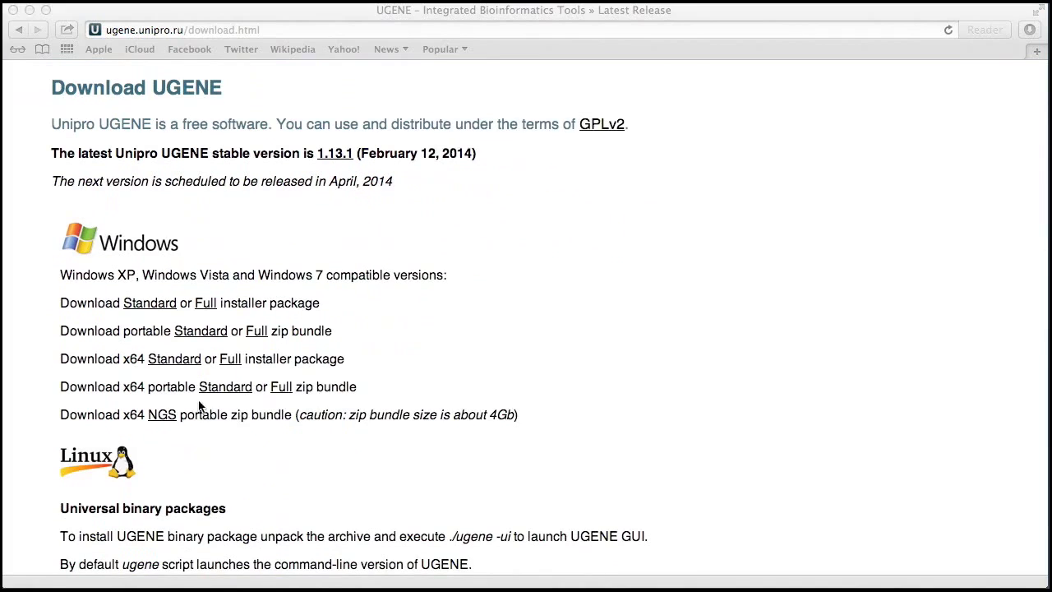
{"action": "scroll", "coordinate": [188, 419], "scroll_direction": "down", "scroll_amount": 5}
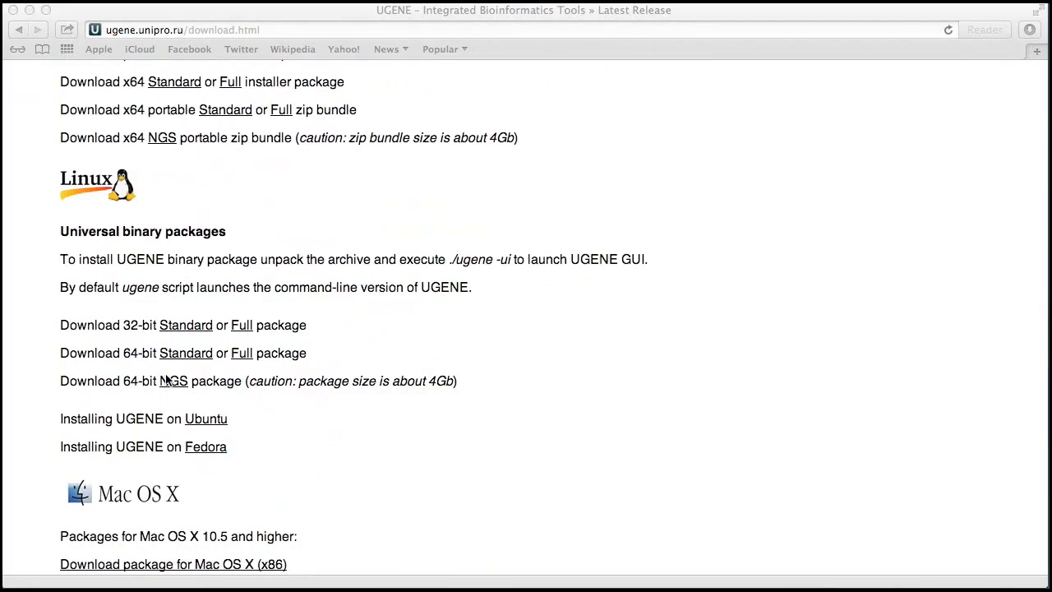
{"action": "scroll", "coordinate": [167, 380], "scroll_direction": "down", "scroll_amount": 5}
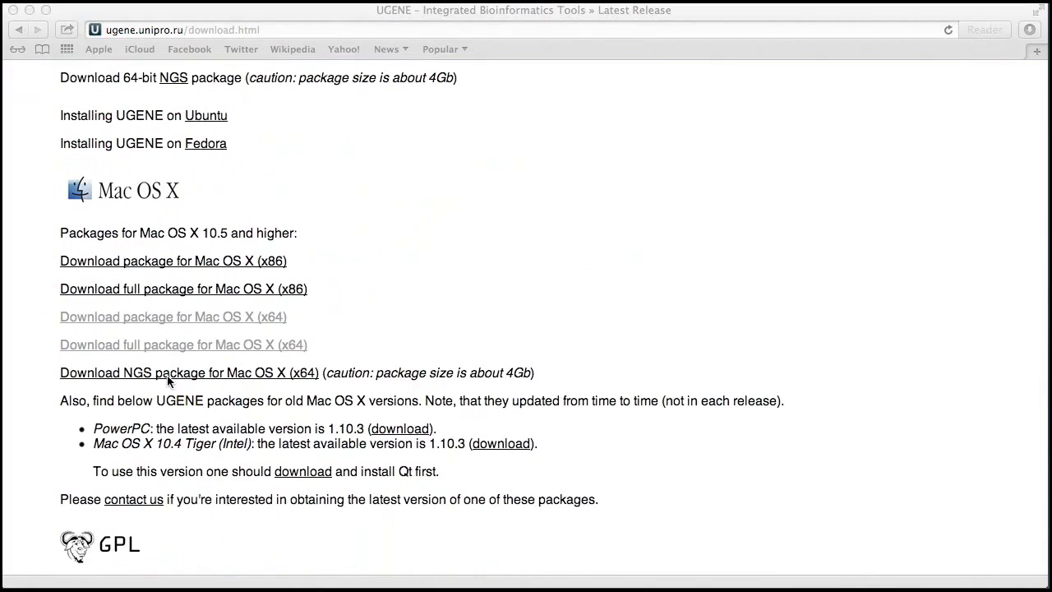
{"action": "scroll", "coordinate": [167, 378], "scroll_direction": "down", "scroll_amount": 1}
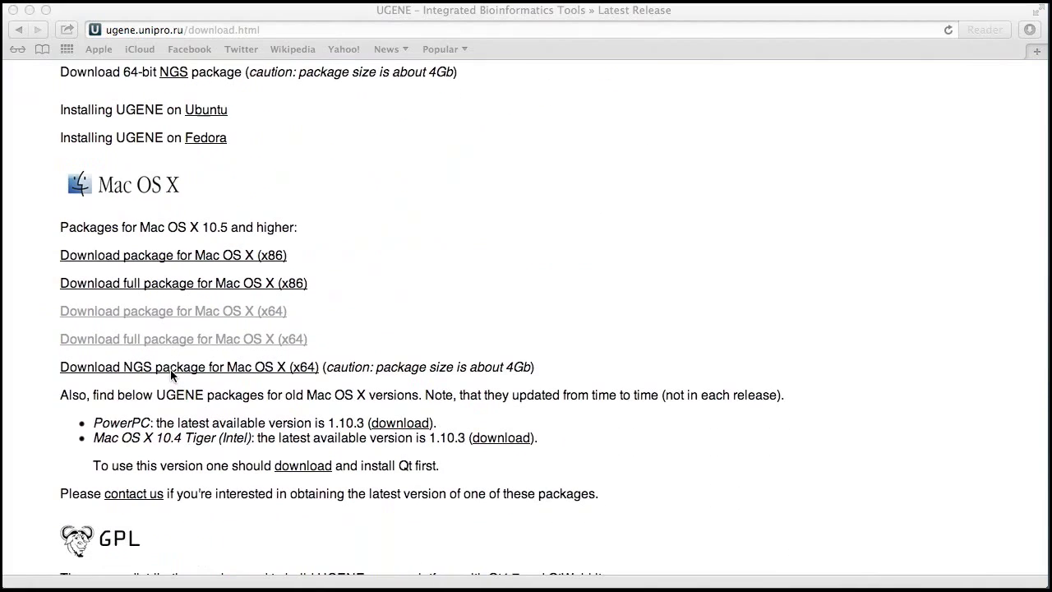